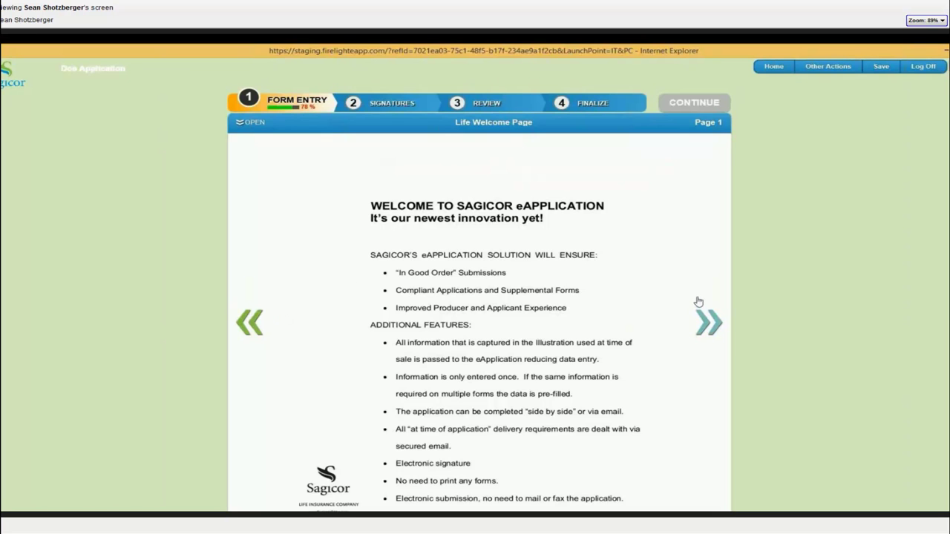
Step: Open the list of the application's forms
left_click(253, 123)
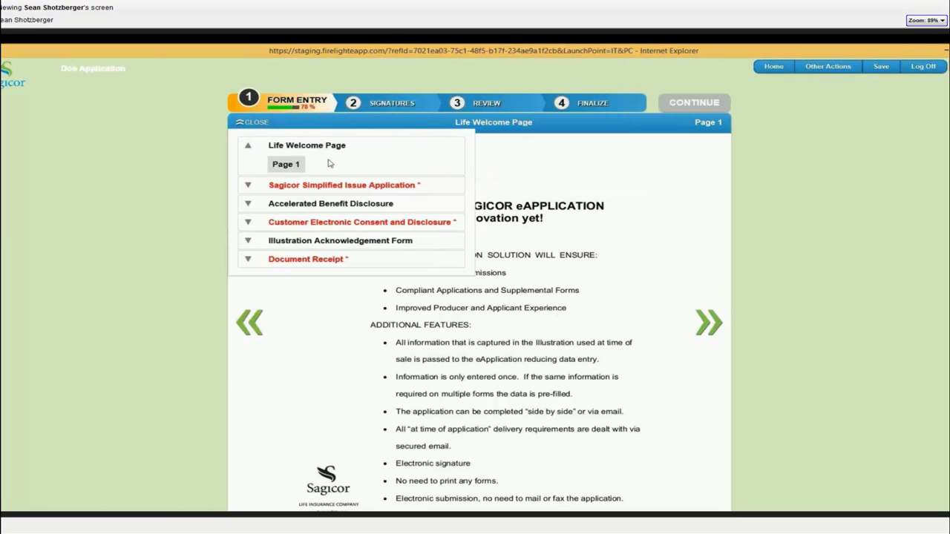
Step: Go to page 1 of the Sagicor Simplified Issue Application and show the missing required fields
left_click(246, 190)
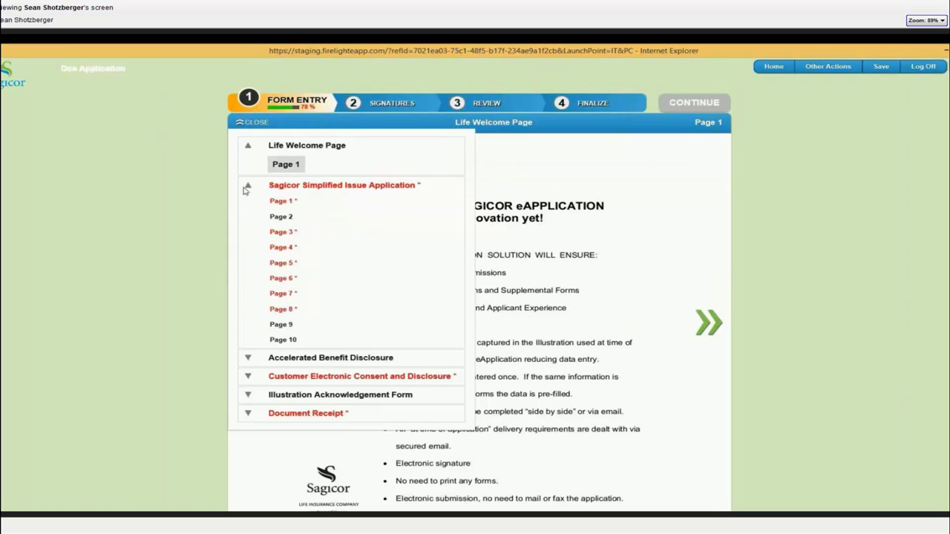
left_click(253, 123)
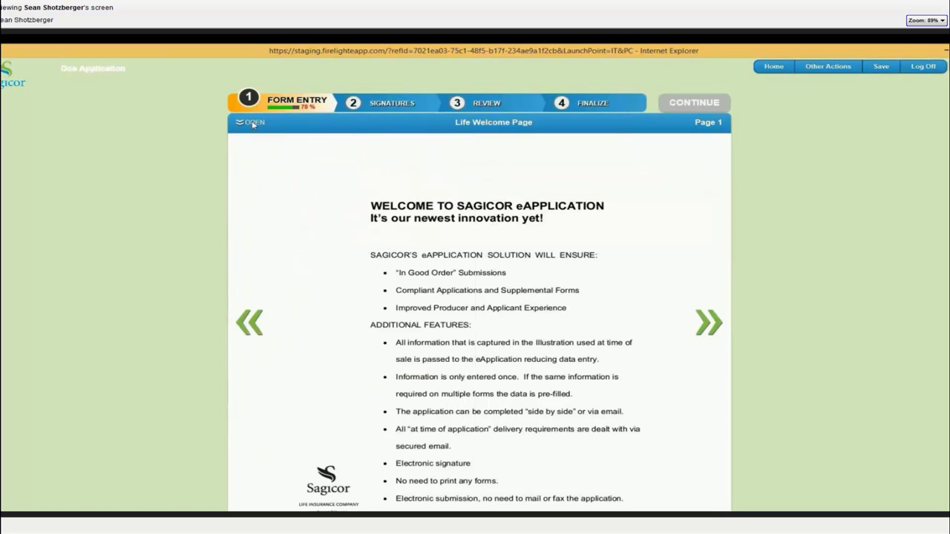
left_click(698, 325)
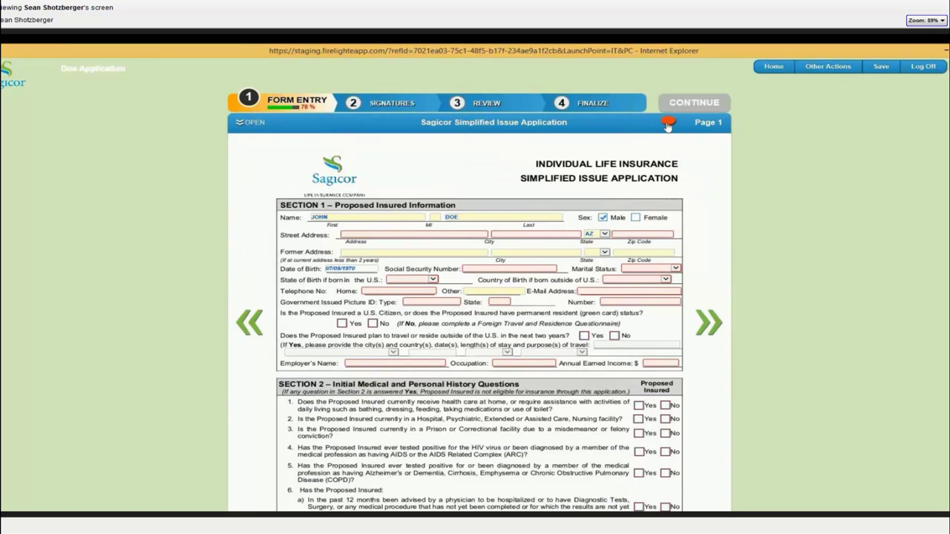
left_click(667, 125)
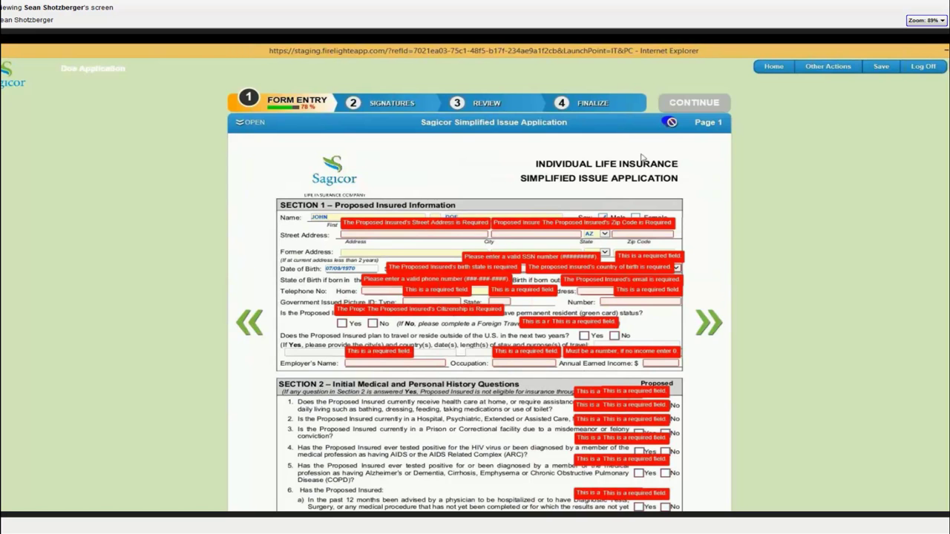
Step: Enter the insured's street address, city, zip code and SSN, and set marital status to Married
left_click(671, 124)
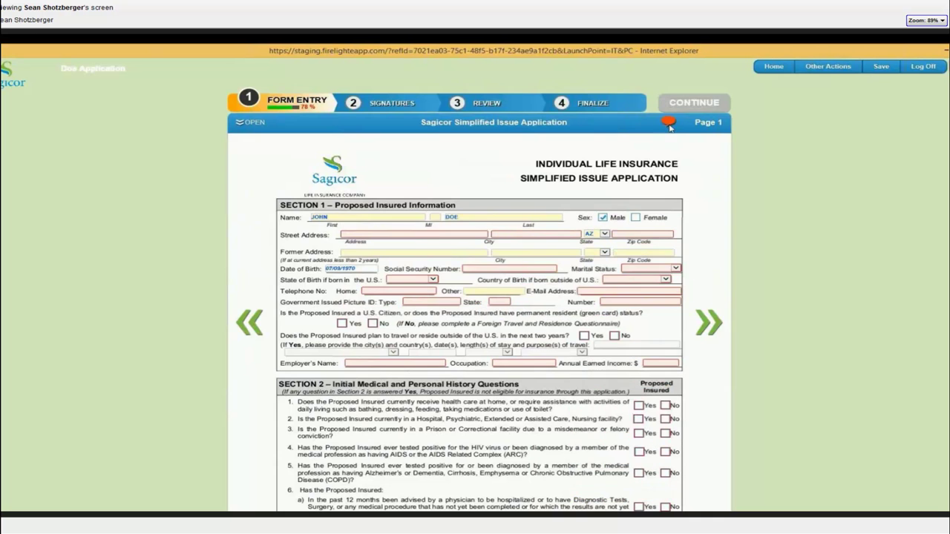
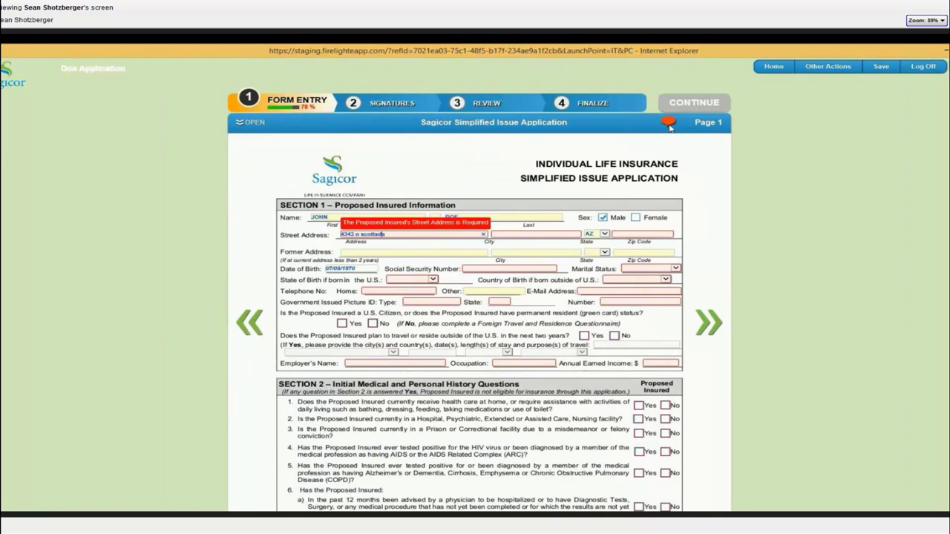
key("Tab")
type("scottsdale")
key("Tab")
key("Tab")
type("8525")
key("Tab")
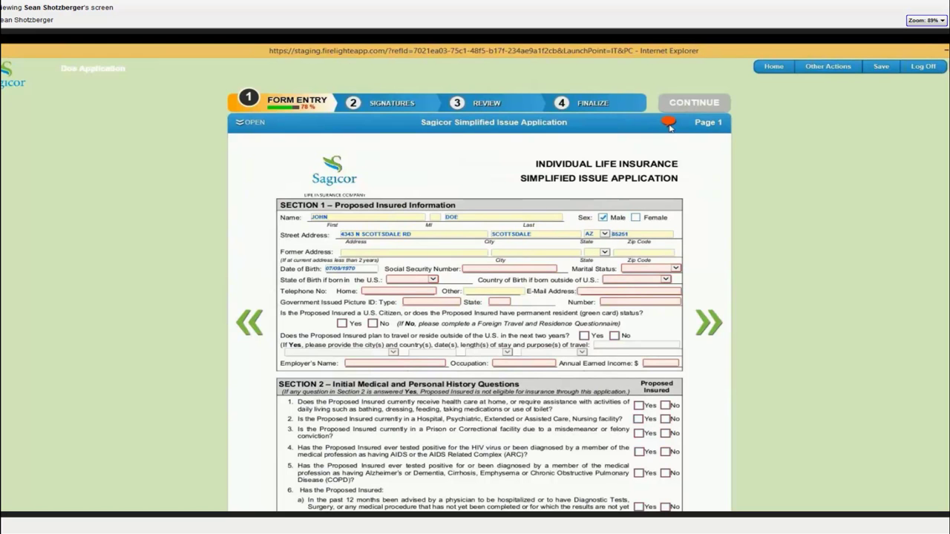
key("Tab")
key("Tab")
key("Tab")
key("Tab")
key("Tab")
type("920-00-0007")
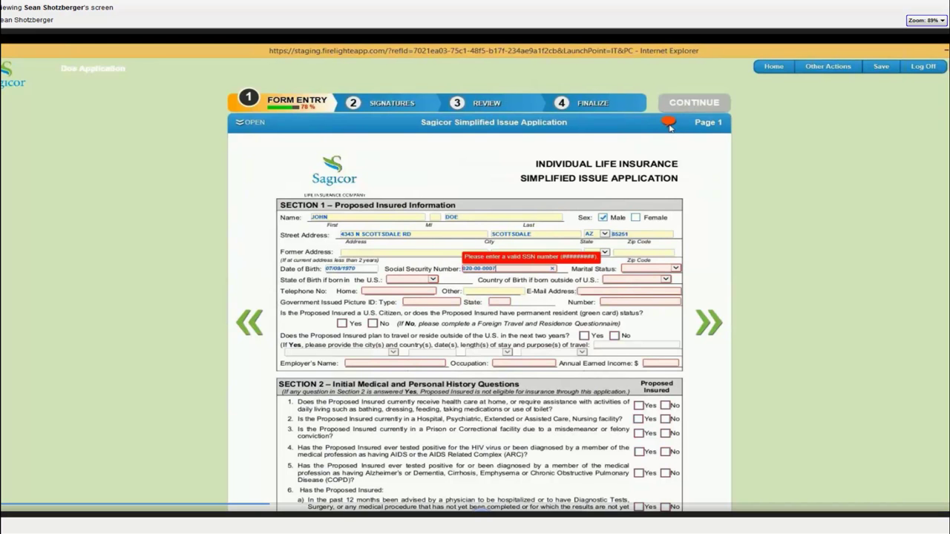
key("Tab")
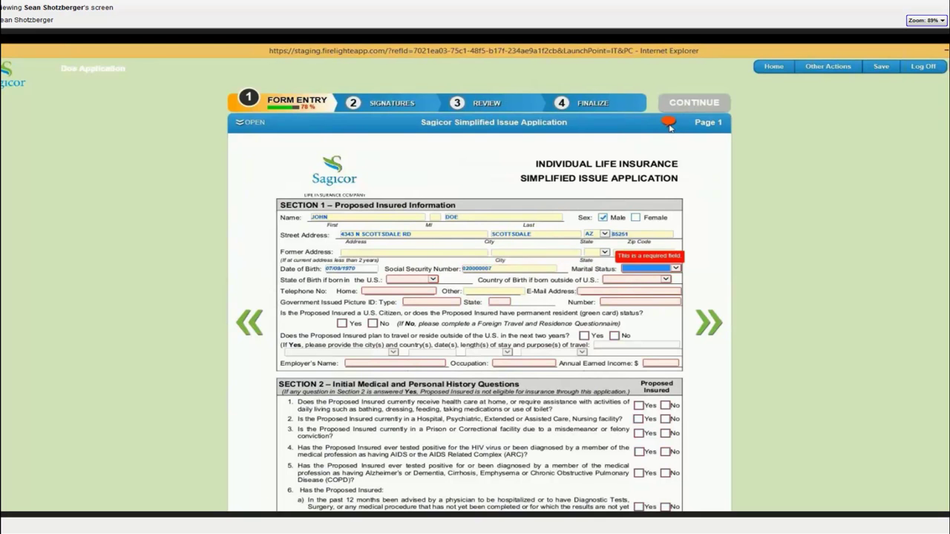
key("m")
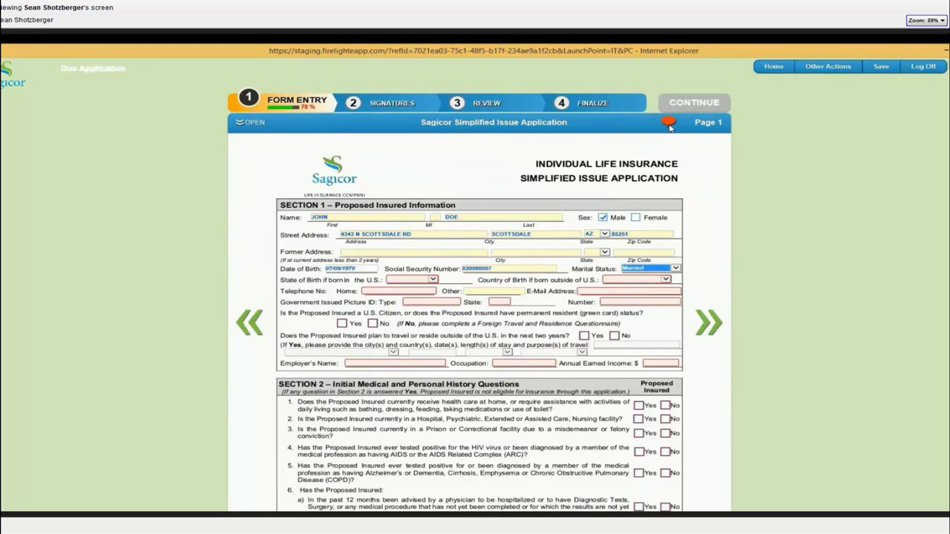
key("Tab")
Step: Set birth state AZ, add the home phone, e-mail, a TX DL with its number, and mark U.S. citizen
type("az")
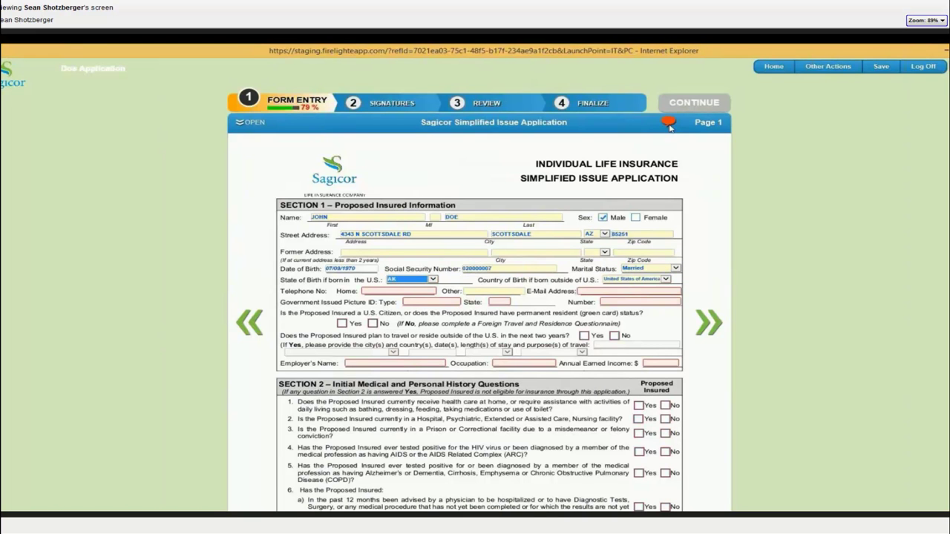
key("Tab")
key("Tab")
key("Tab")
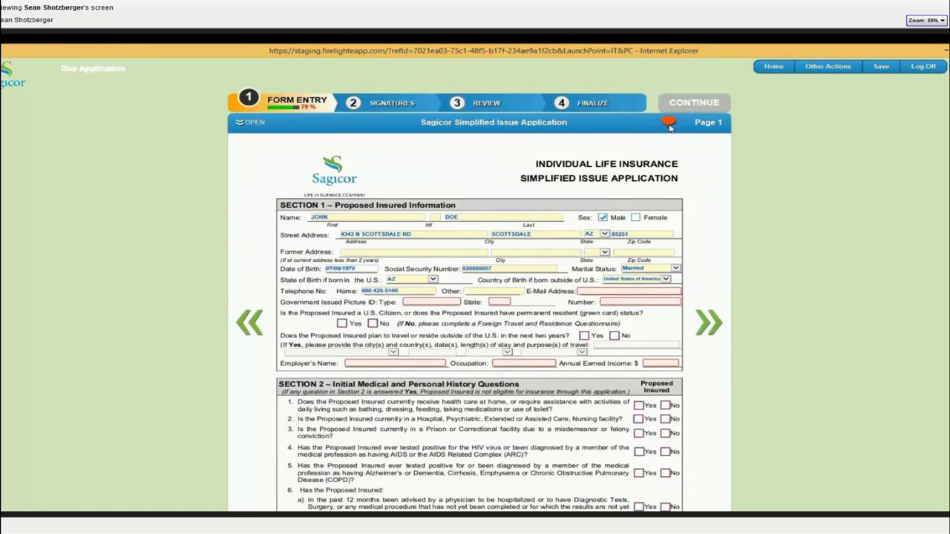
key("Tab")
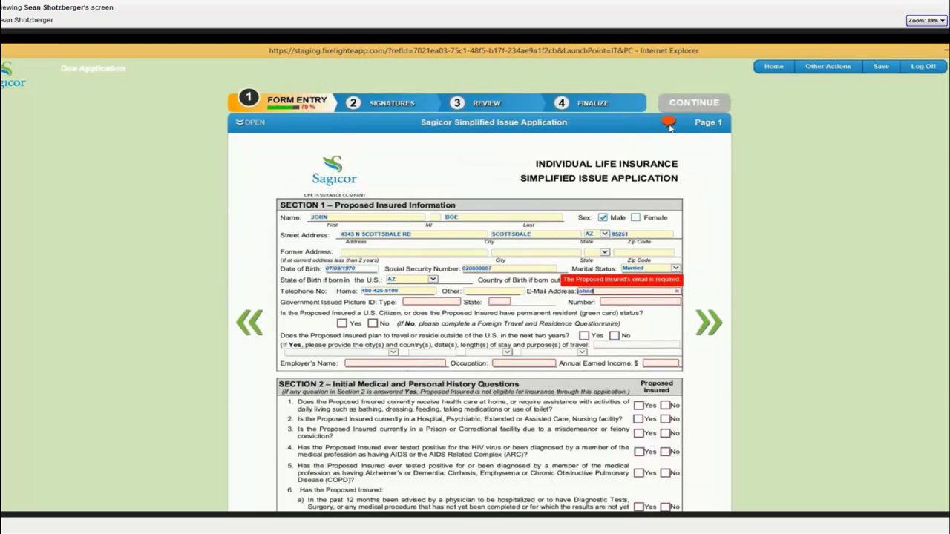
key("Tab")
type("DL")
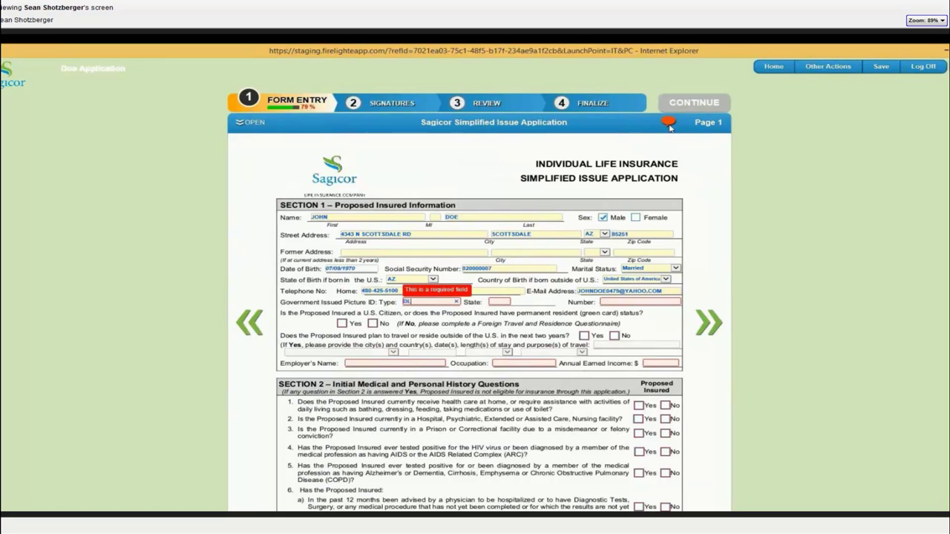
key("Tab")
type("TX")
key("Tab")
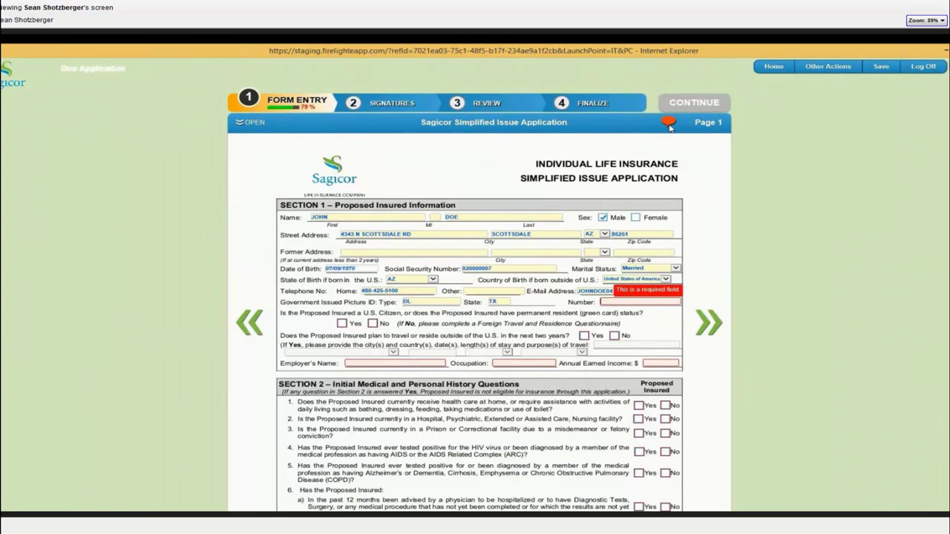
type("11111")
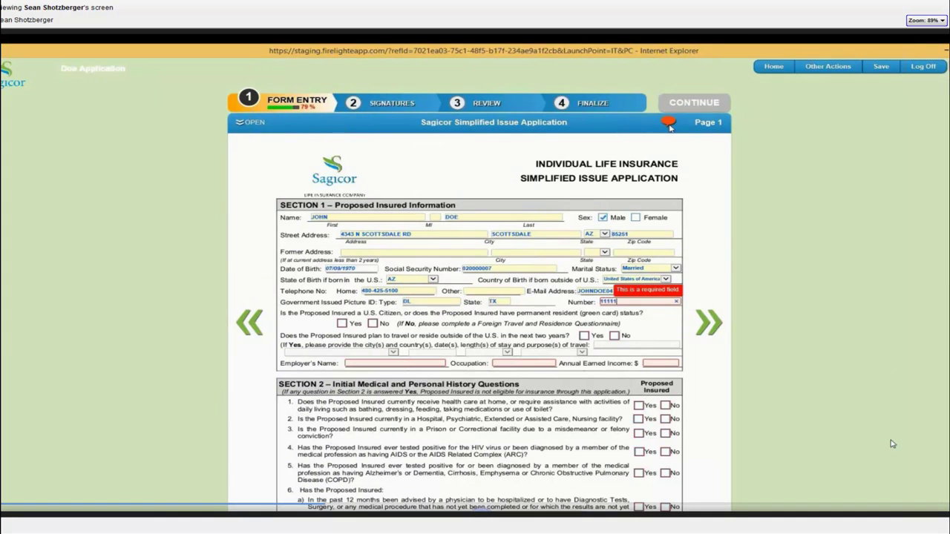
type("402")
key("Tab")
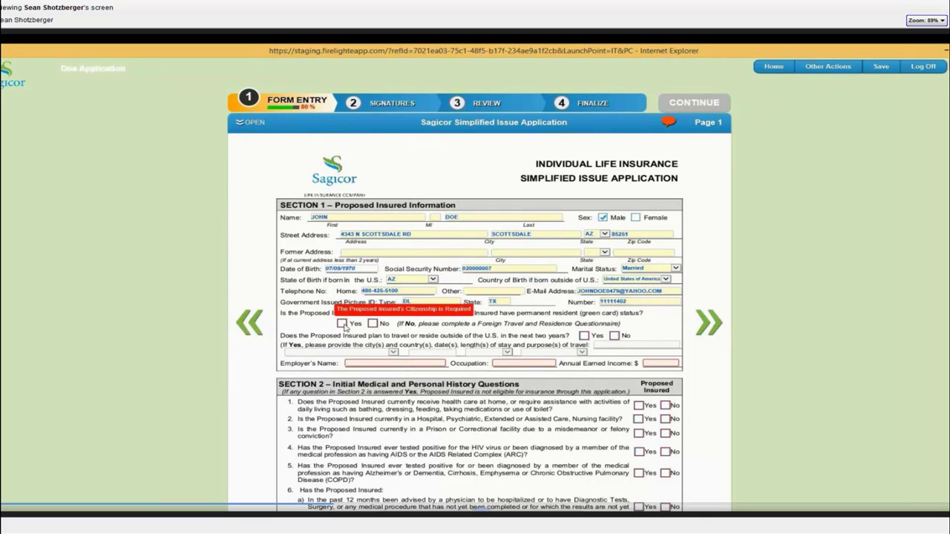
left_click(341, 324)
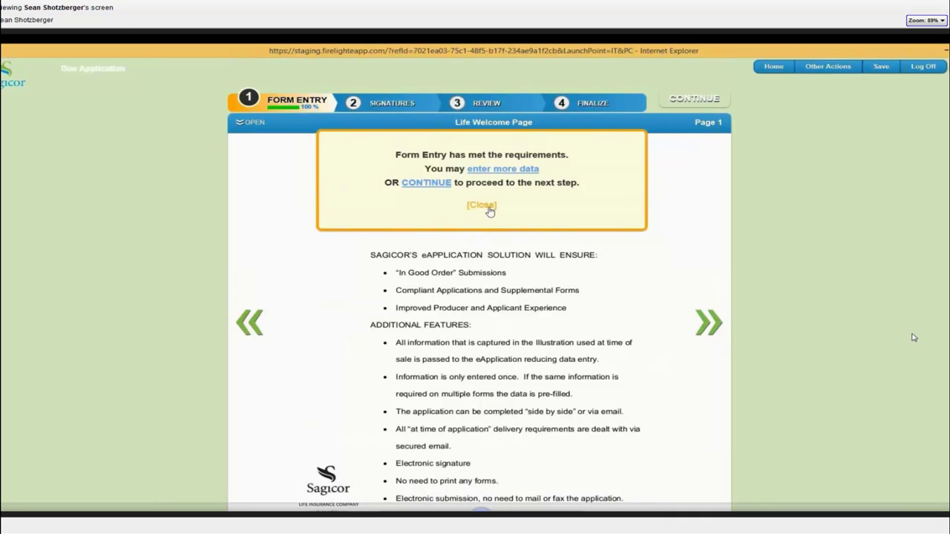
Step: Dismiss the requirements notice, choose e-signature, and start the insured's signature
left_click(482, 206)
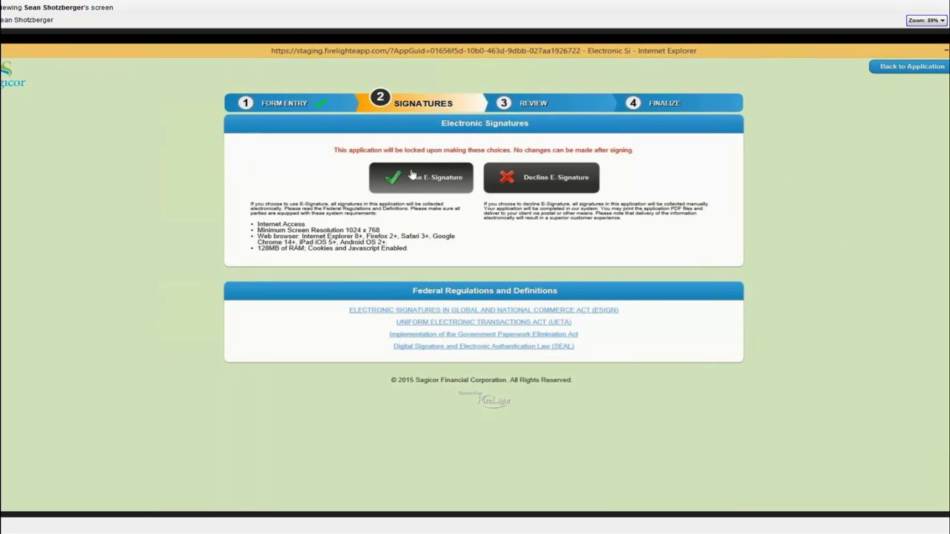
left_click(414, 175)
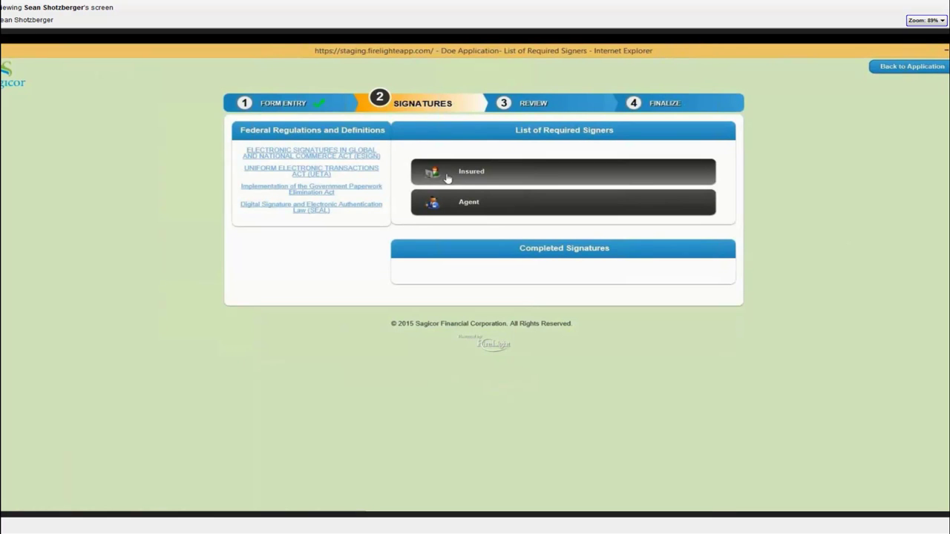
left_click(447, 177)
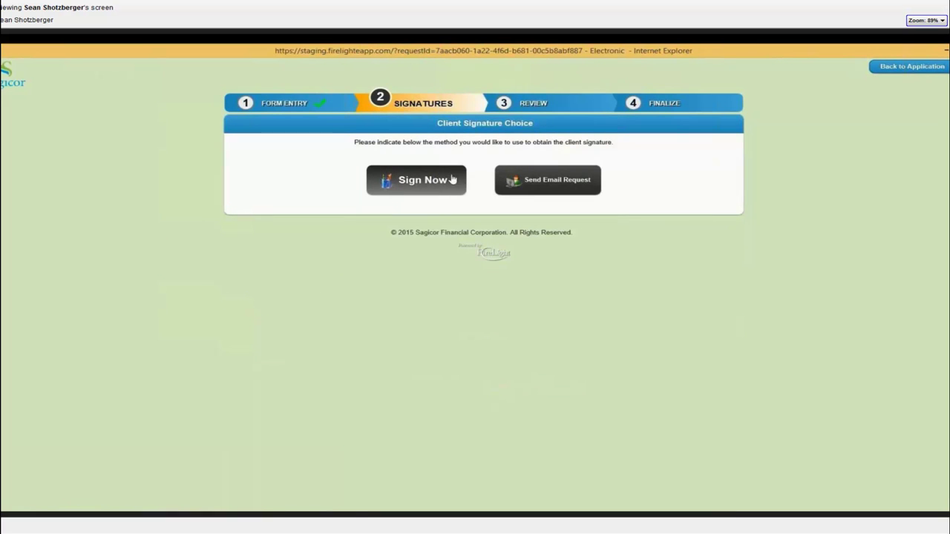
Step: Request signature by e-mail, entering the client's name, corrected client e-mail, agent e-mail, SSN last four and birth date
left_click(553, 182)
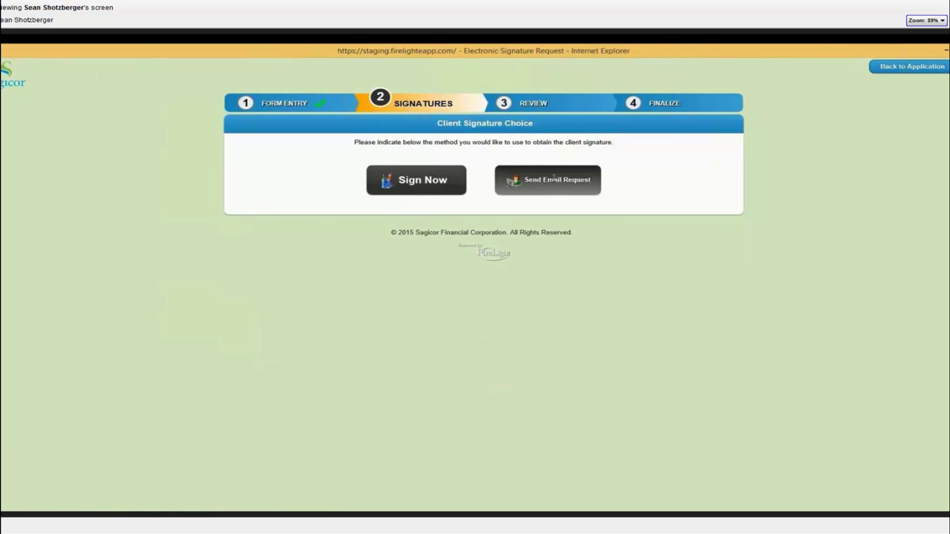
left_click(375, 166)
type("Jo")
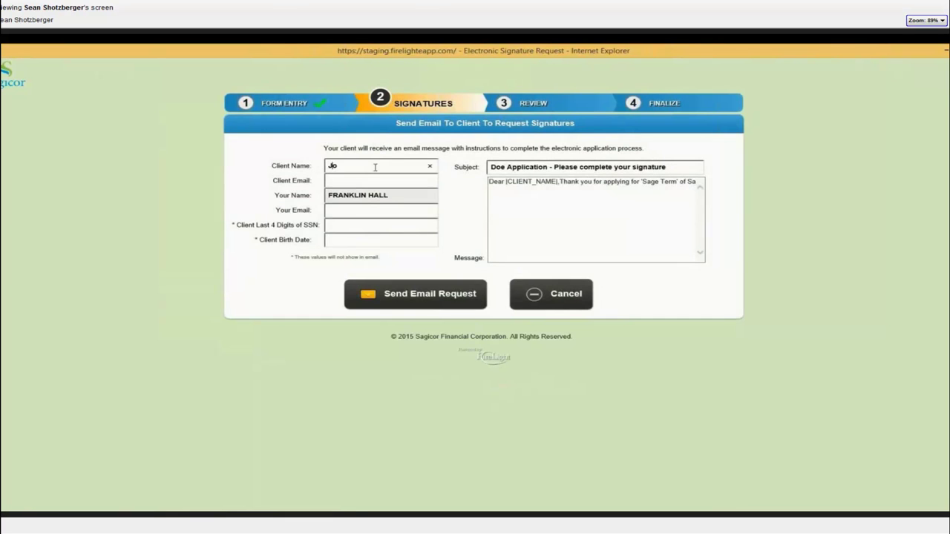
type("hn Doe")
key("Tab")
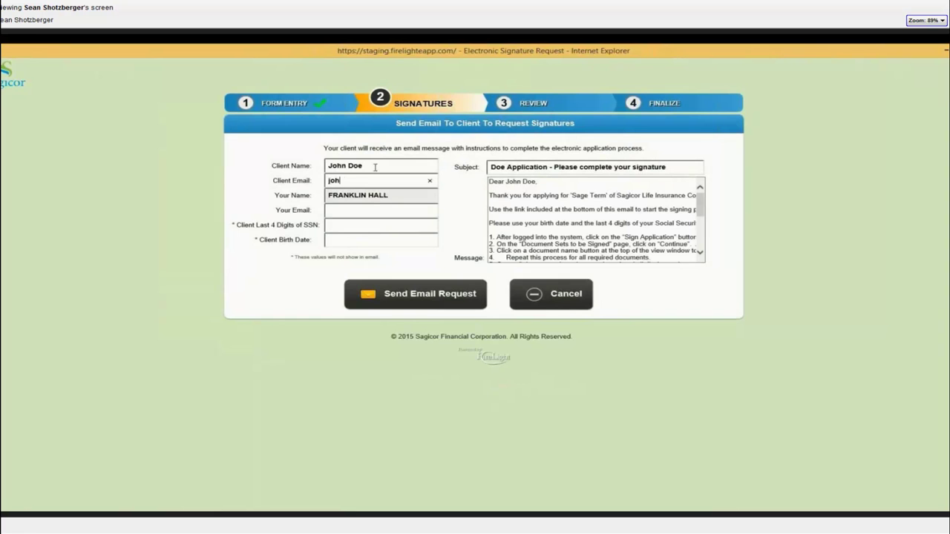
left_click(351, 181)
type("oe")
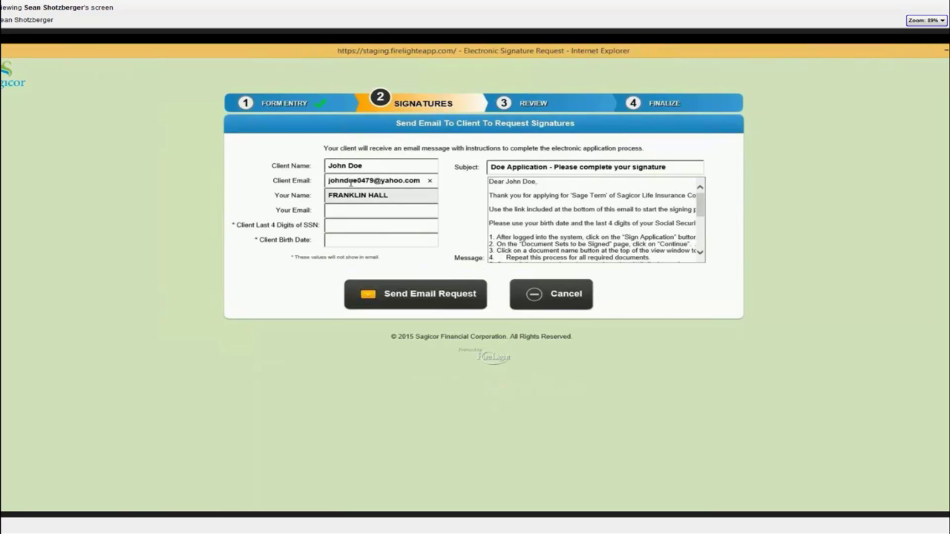
left_click(344, 212)
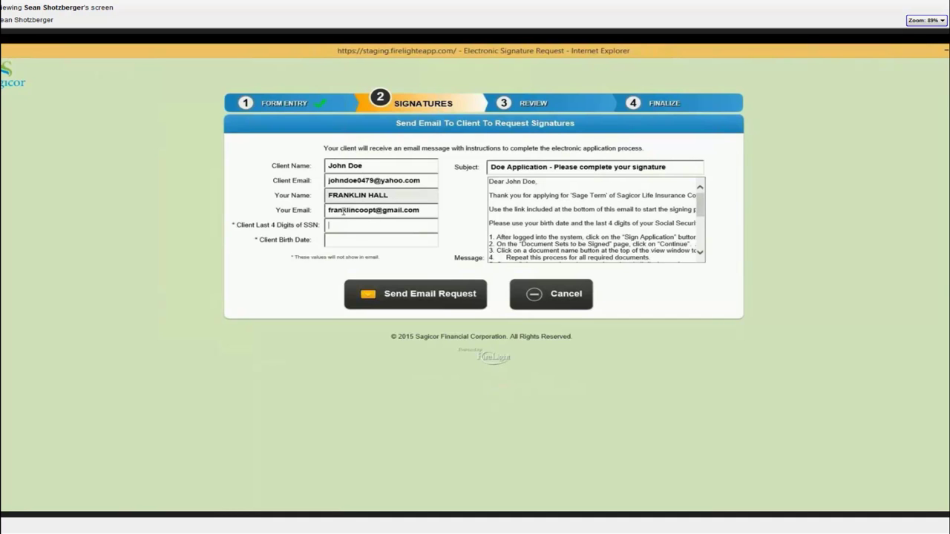
type("000")
type("0")
type("7/09/1970")
Step: Send the signature request, copy the displayed passcode, and switch to the client's inbox
left_click(396, 292)
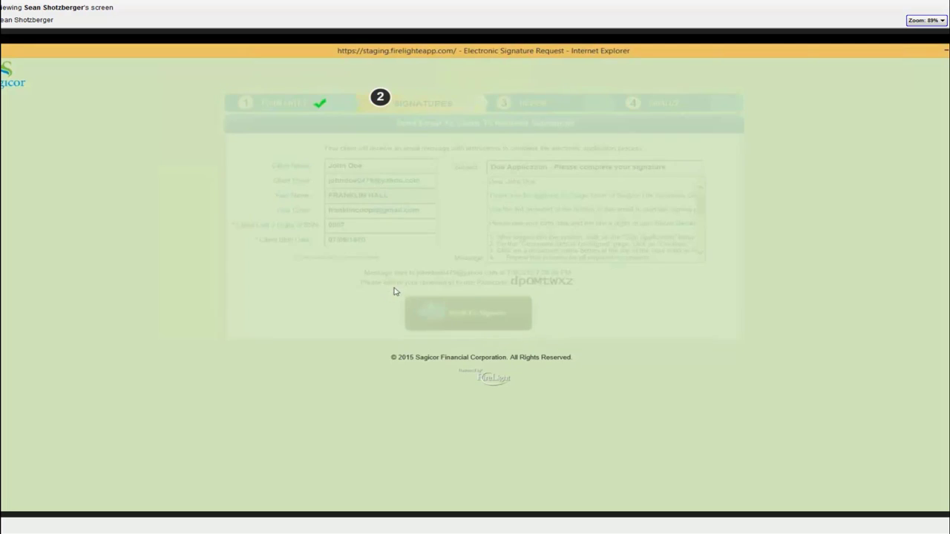
left_click_drag(511, 282, 573, 282)
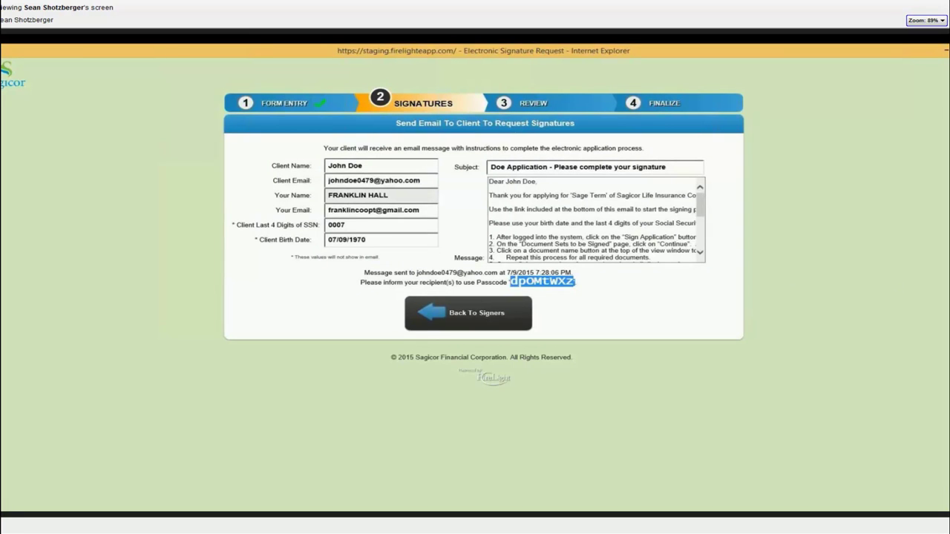
key("alt+Tab")
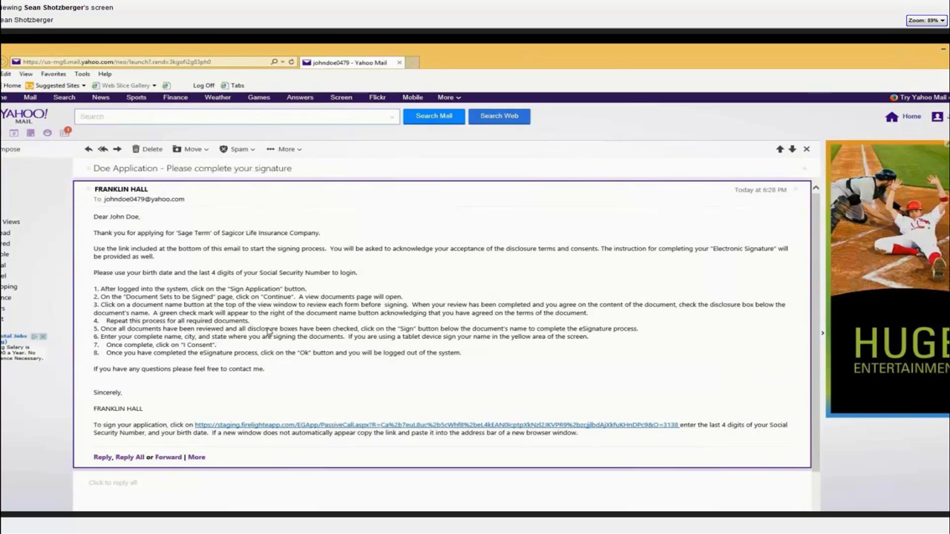
Step: Open the e-mail's signing link and enter the client's SSN last four digits and birth date
left_click(317, 423)
left_click(499, 168)
type("0000")
type("07/0")
type("9/1970")
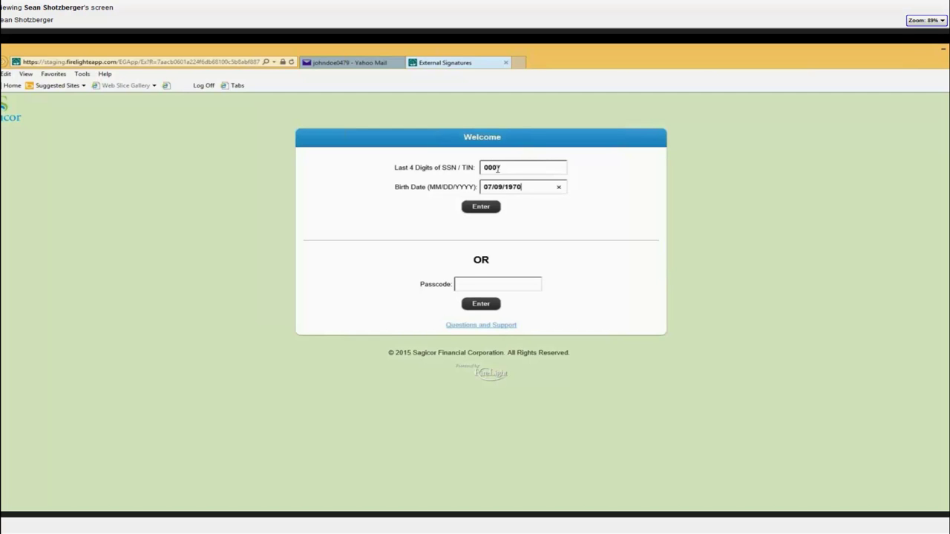
Step: Log in as the client and start signing the application
left_click(463, 207)
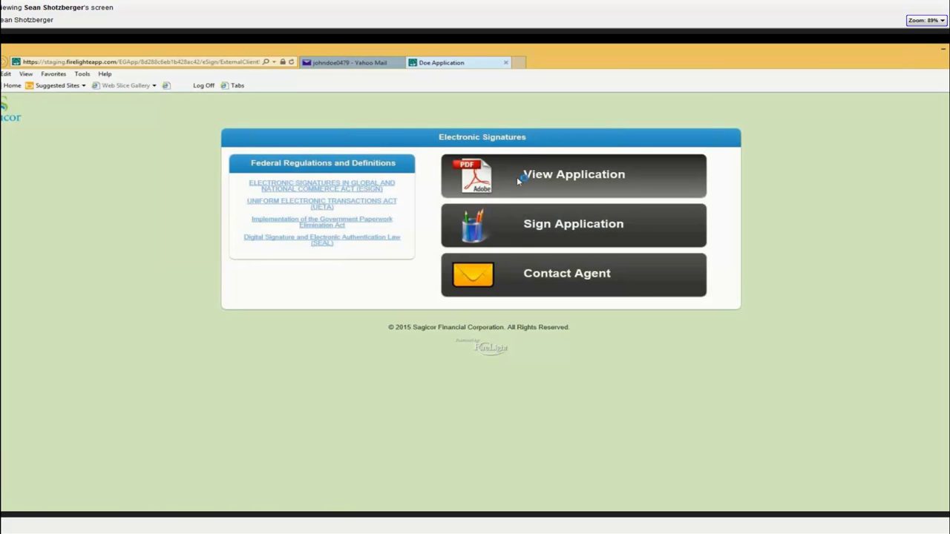
left_click(555, 221)
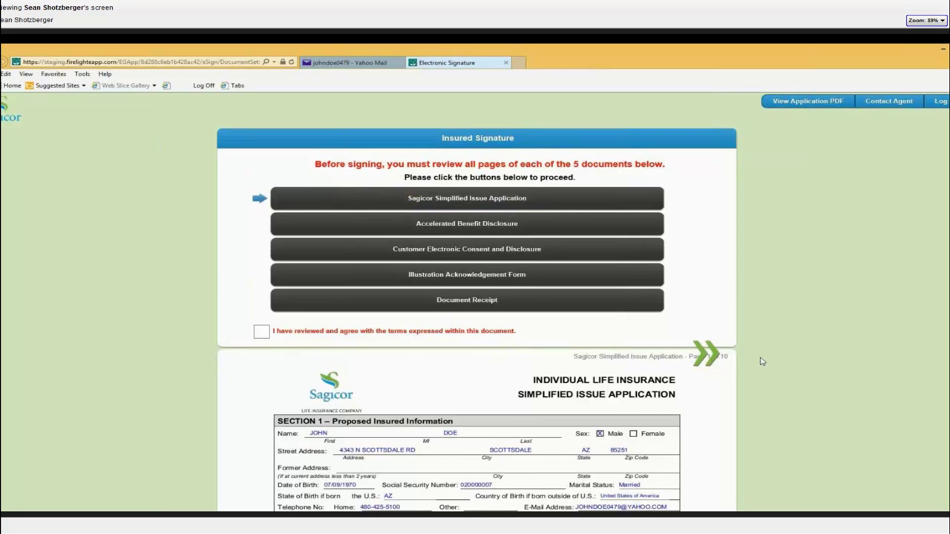
Step: Page through to the final application page and confirm review of the consent and Illustration Acknowledgement documents
scroll(761, 361, "down", 1)
left_click(703, 402)
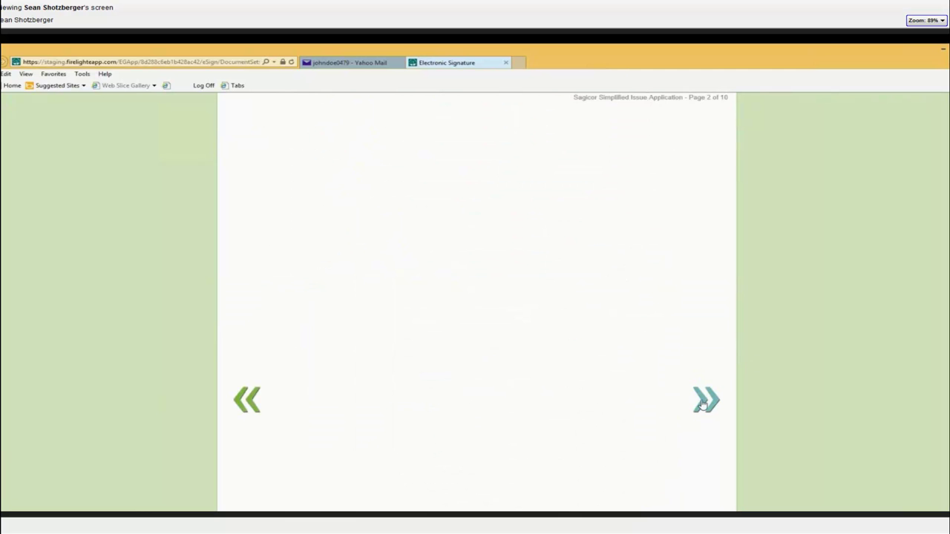
left_click(703, 401)
left_click(703, 402)
left_click(702, 402)
left_click(703, 402)
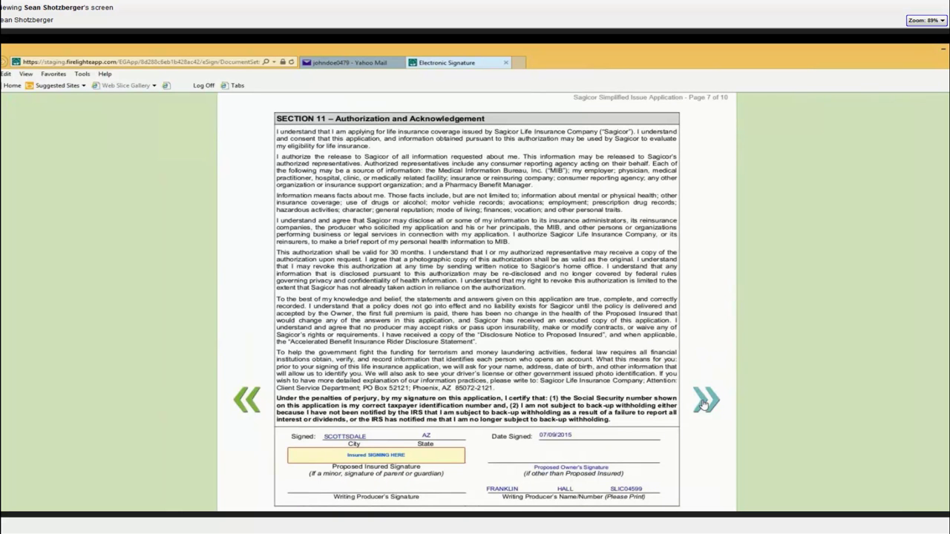
left_click(702, 402)
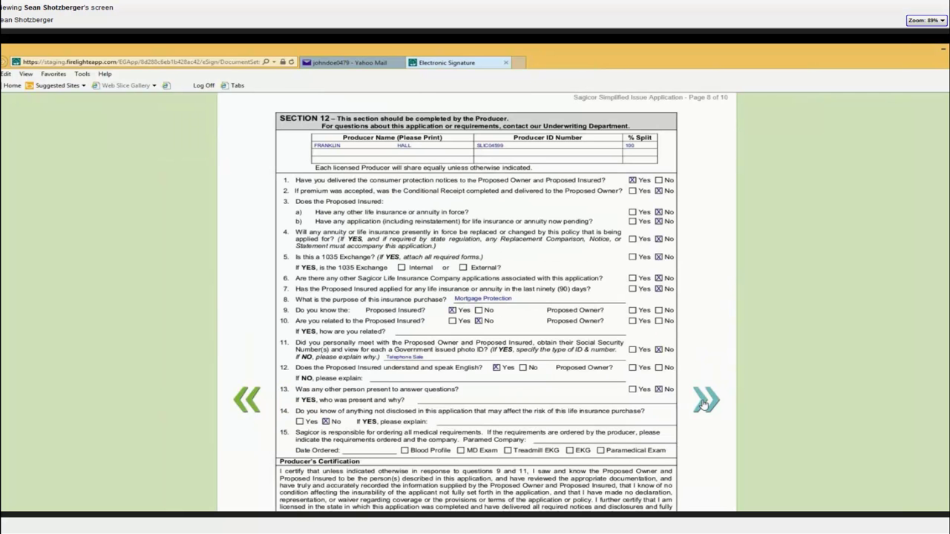
left_click(703, 402)
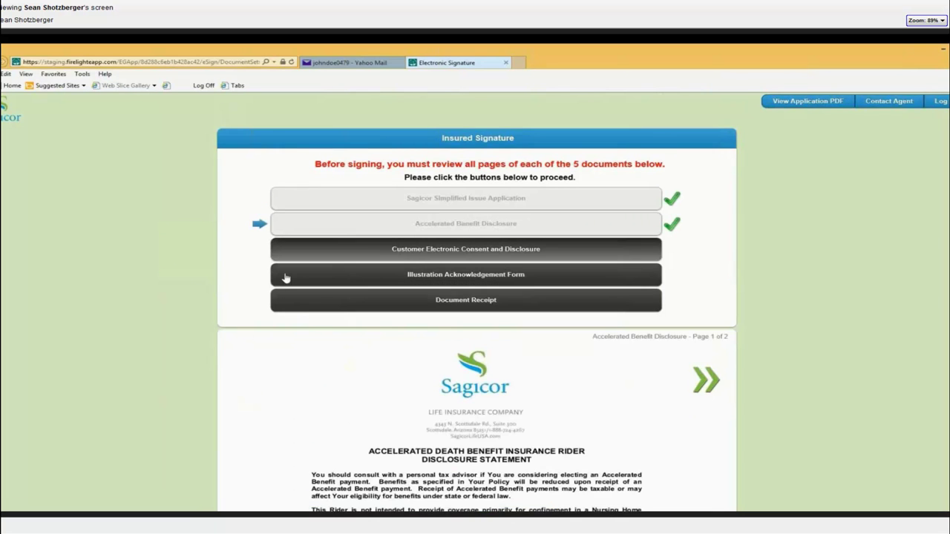
left_click(261, 331)
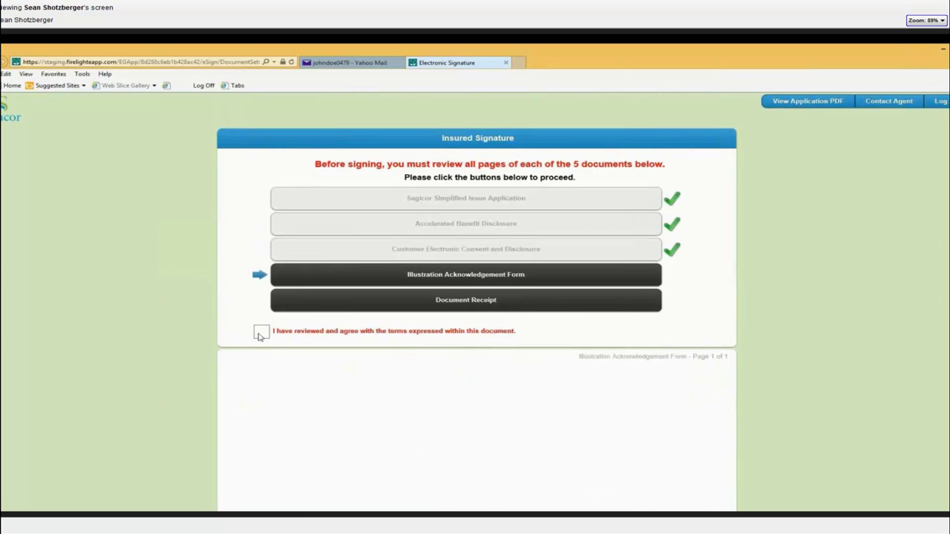
left_click(260, 331)
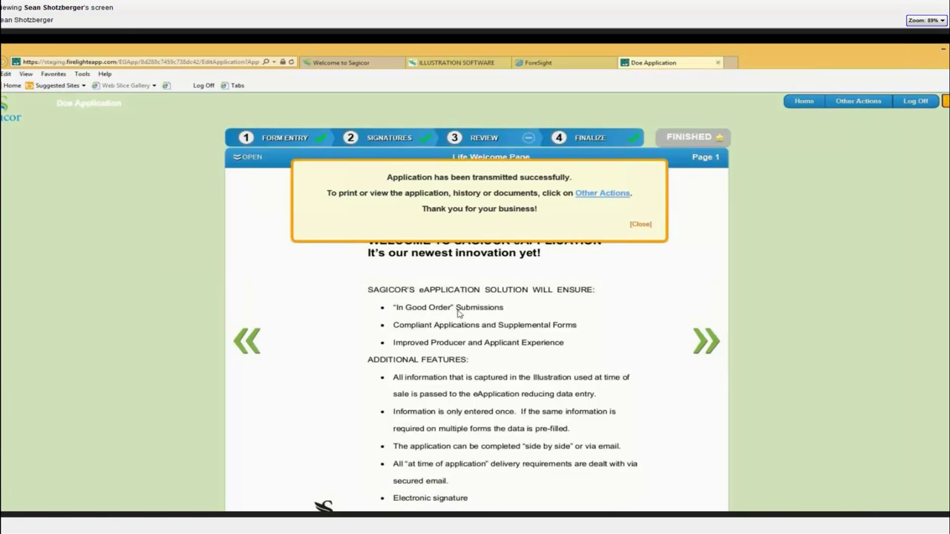
Step: Dismiss the transmitted notice and bring the Accelewriting Announcement PDF to the front
left_click(646, 225)
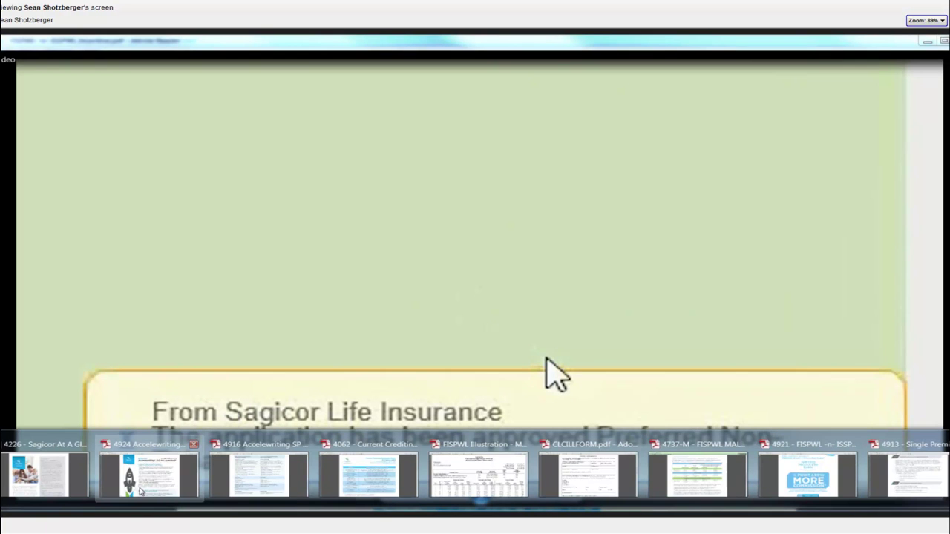
left_click(141, 491)
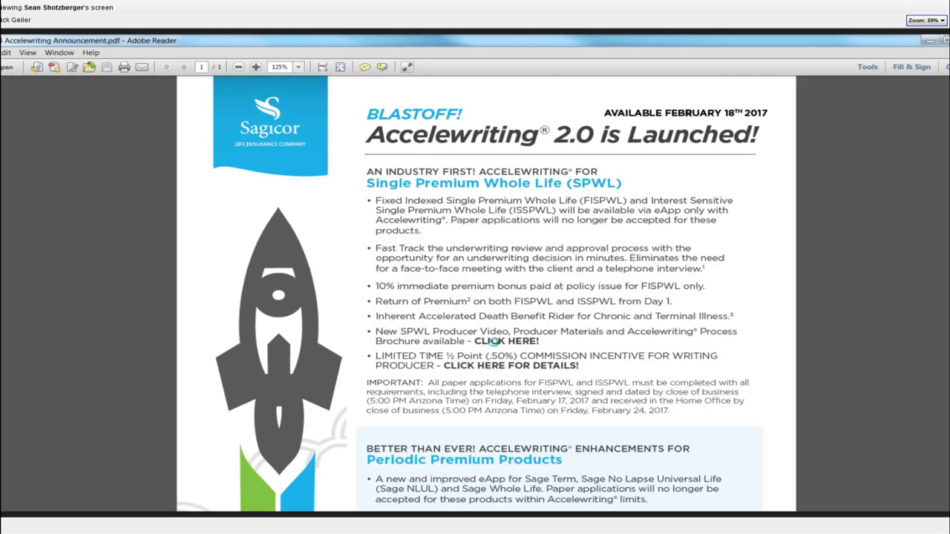
Step: Follow the flyer's 'CLICK HERE!' link to the SPWL producer materials web page
left_click(494, 340)
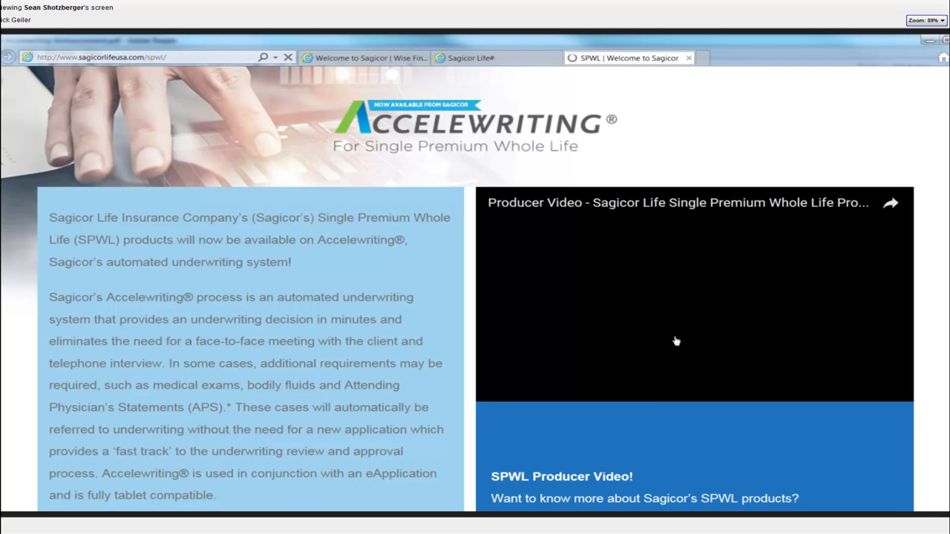
Step: Play the SPWL producer video on the Welcome to Sagicor page with sound muted
left_click(688, 357)
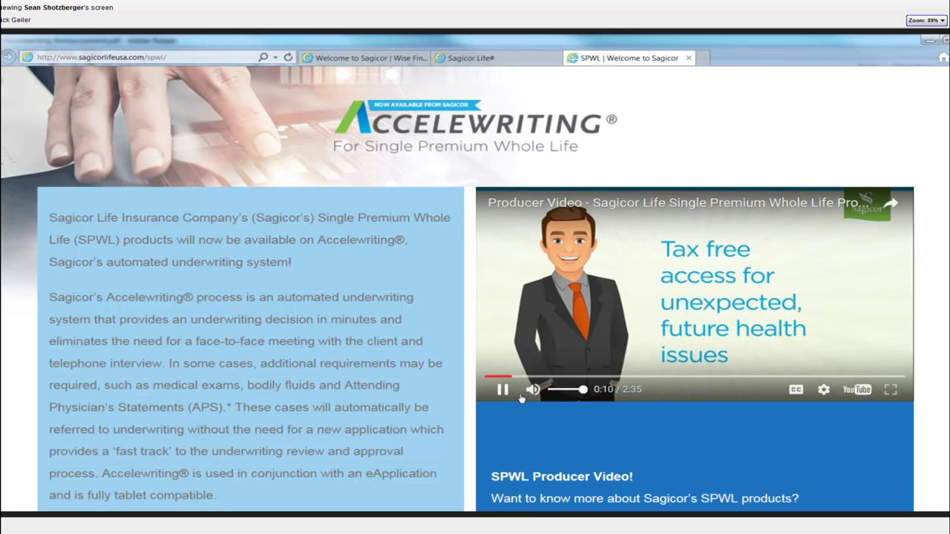
left_click(533, 390)
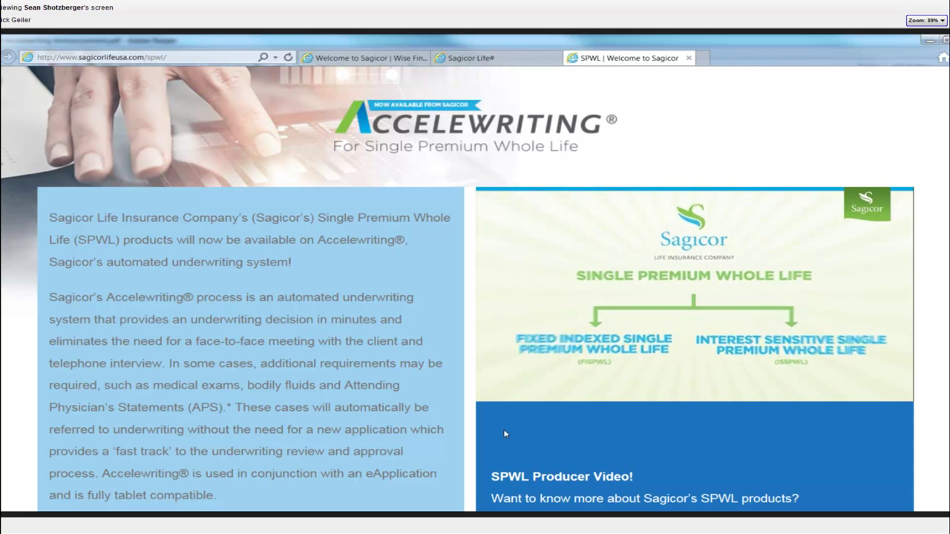
left_click(709, 58)
right_click(153, 58)
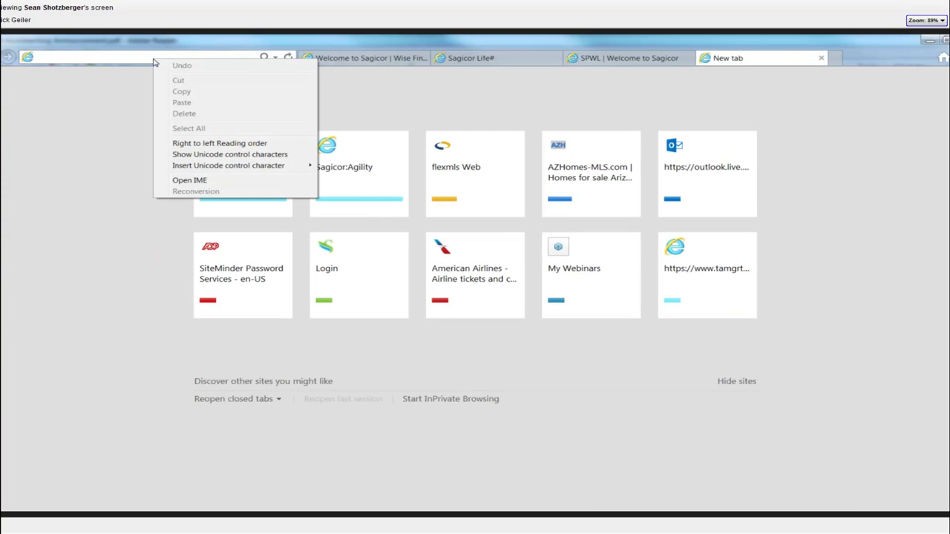
left_click(645, 58)
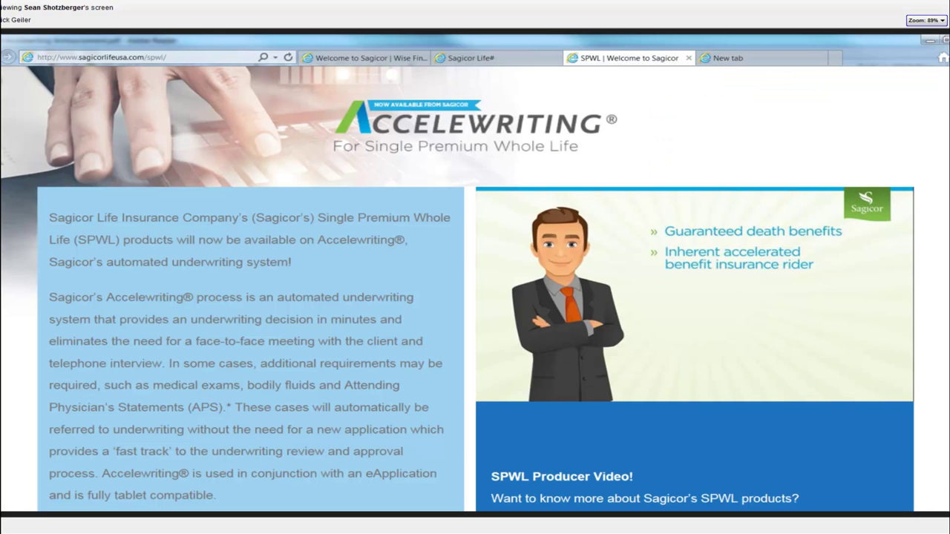
Step: Bring the Single Premium Process Brochure PDF to the front in Adobe Reader
key("super+d")
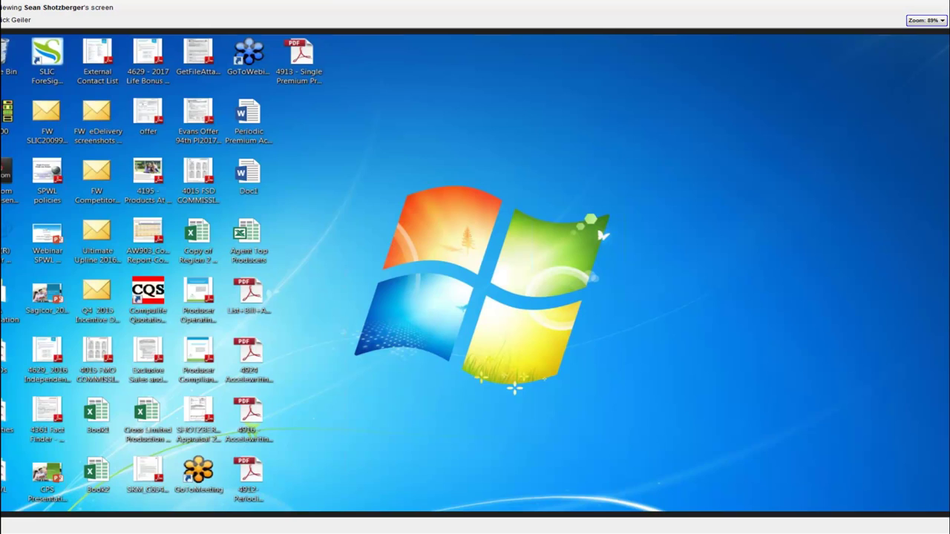
key("super+d")
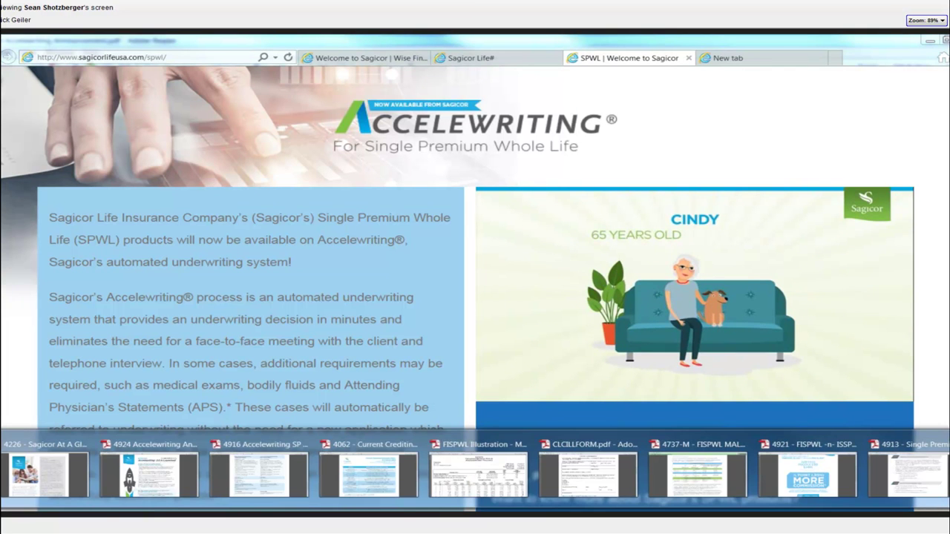
left_click(935, 483)
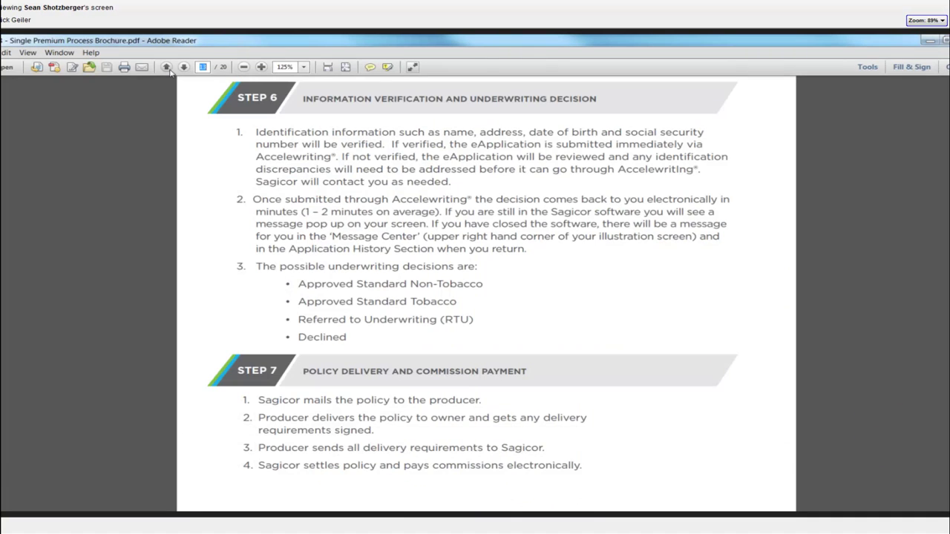
Step: Page from brochure page 3 to the 7 Steps of Accelewriting, then show the FISPWL MALE flyer's page 1
type("3")
key("Return")
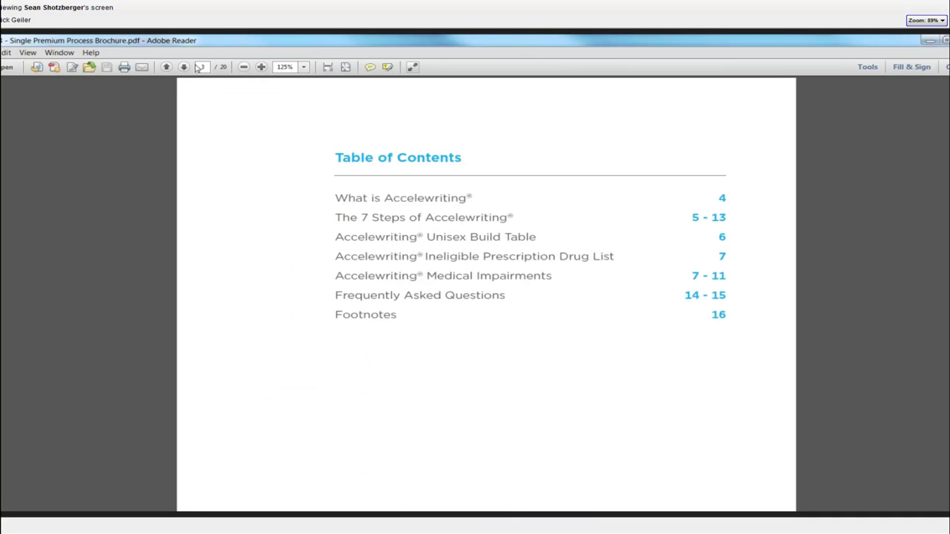
left_click(187, 68)
left_click(186, 68)
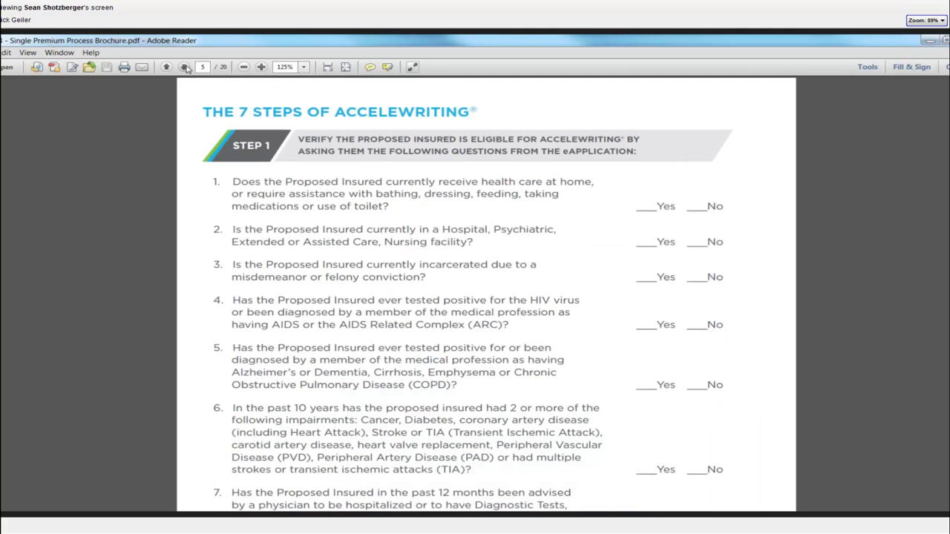
scroll(191, 100, "down", 2)
scroll(190, 101, "down", 3)
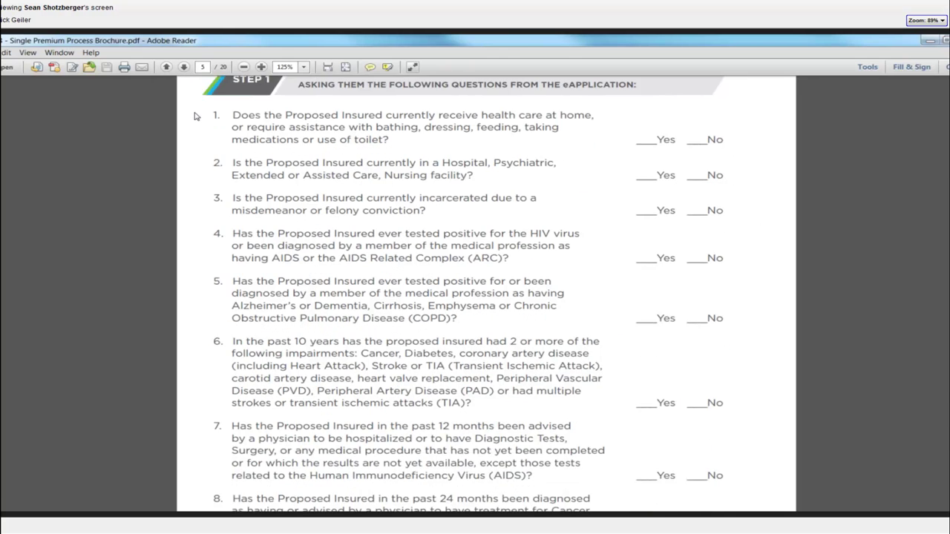
scroll(195, 116, "down", 1)
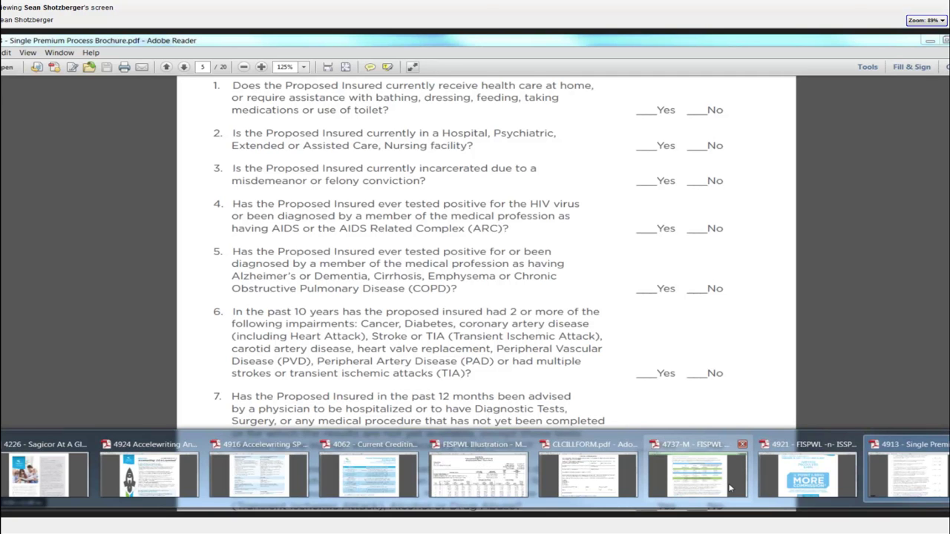
left_click(730, 488)
left_click(442, 487)
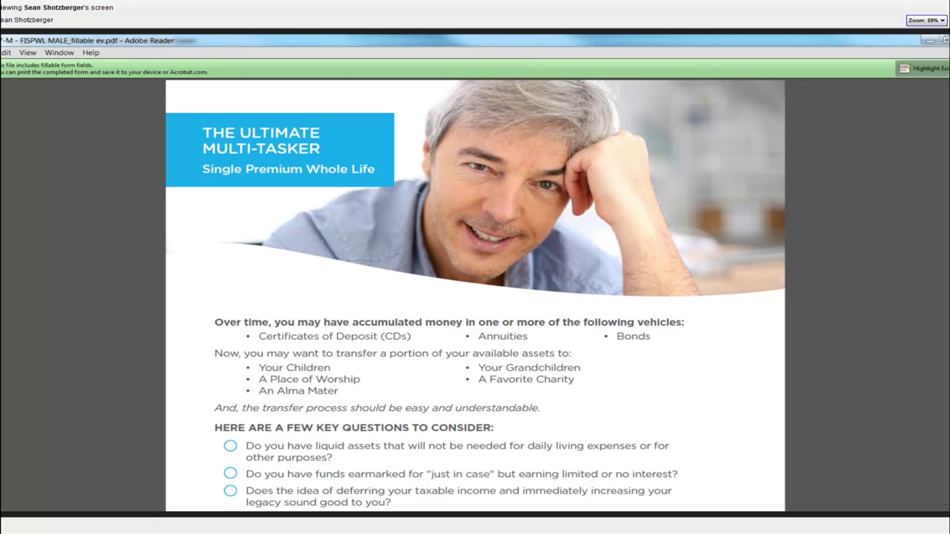
Step: Switch Adobe Reader to the FISPWL Illustration M65 PDF's Gold Series Chronic Illness illustration
mouse_move(481, 518)
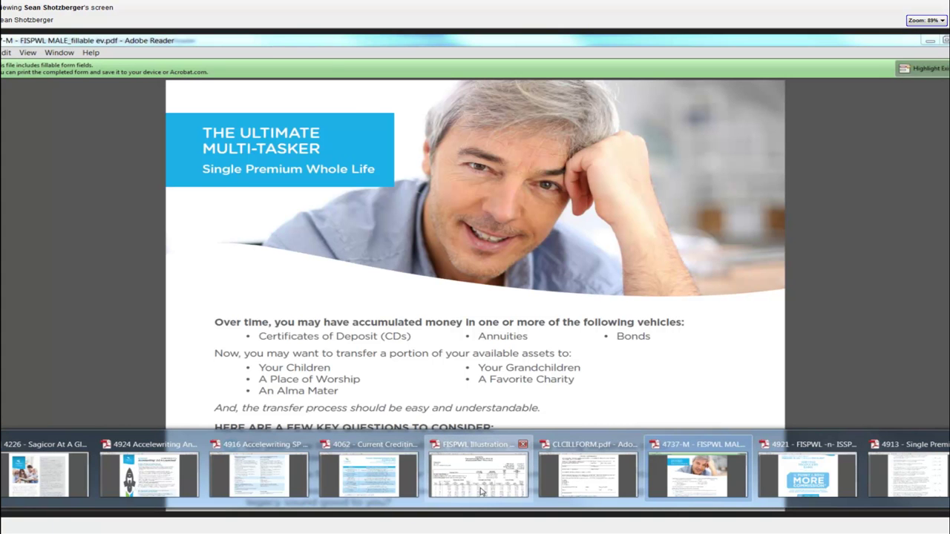
left_click(481, 491)
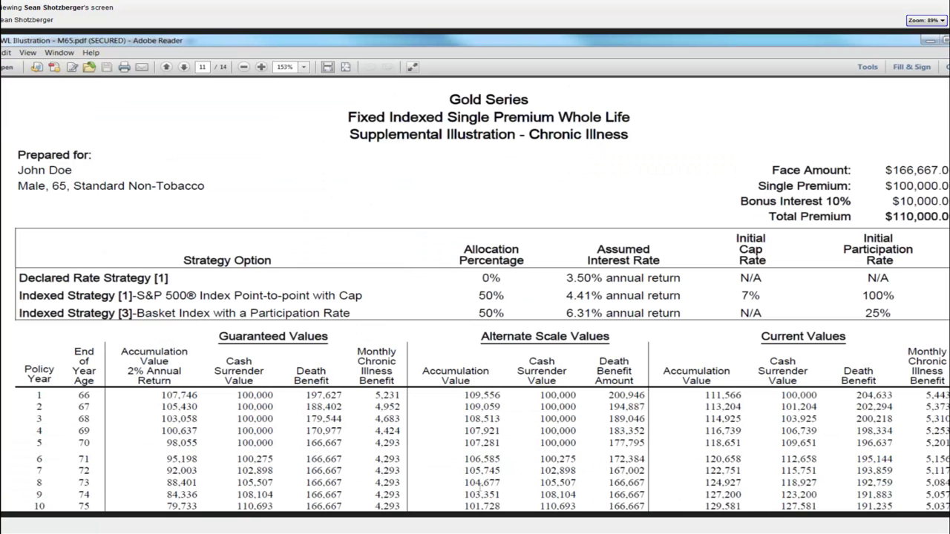